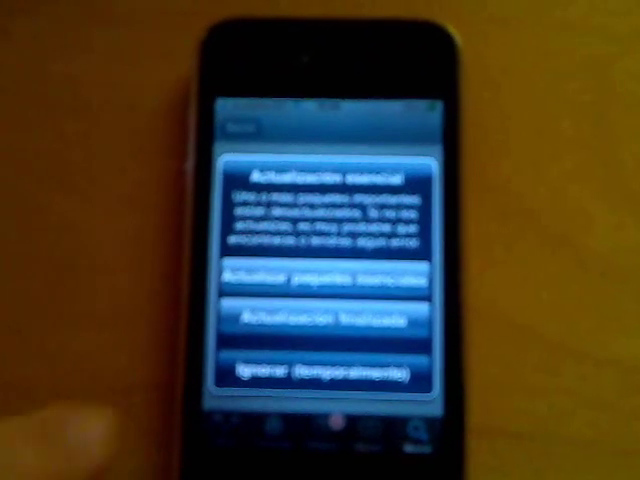
pyautogui.click(262, 357)
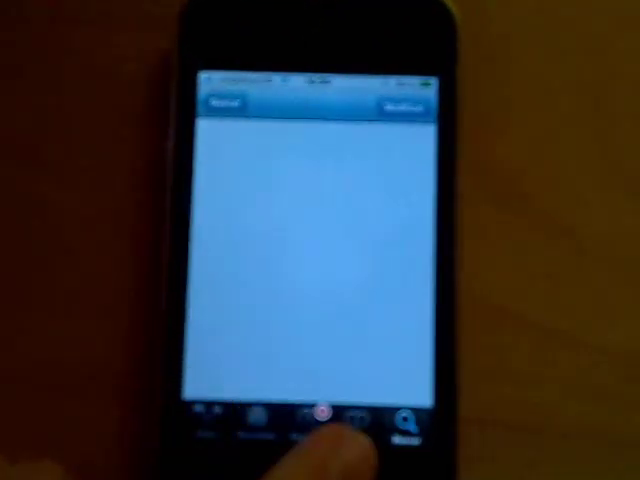